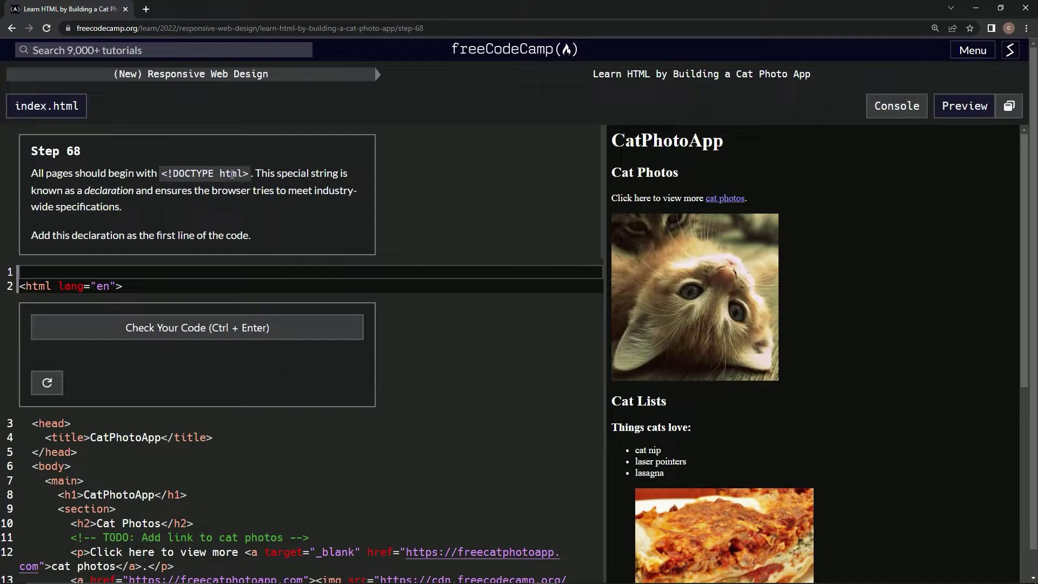
Insert '<!DOCTYPE' before the html tag on line 2 and check the code, which fails
click(22, 285)
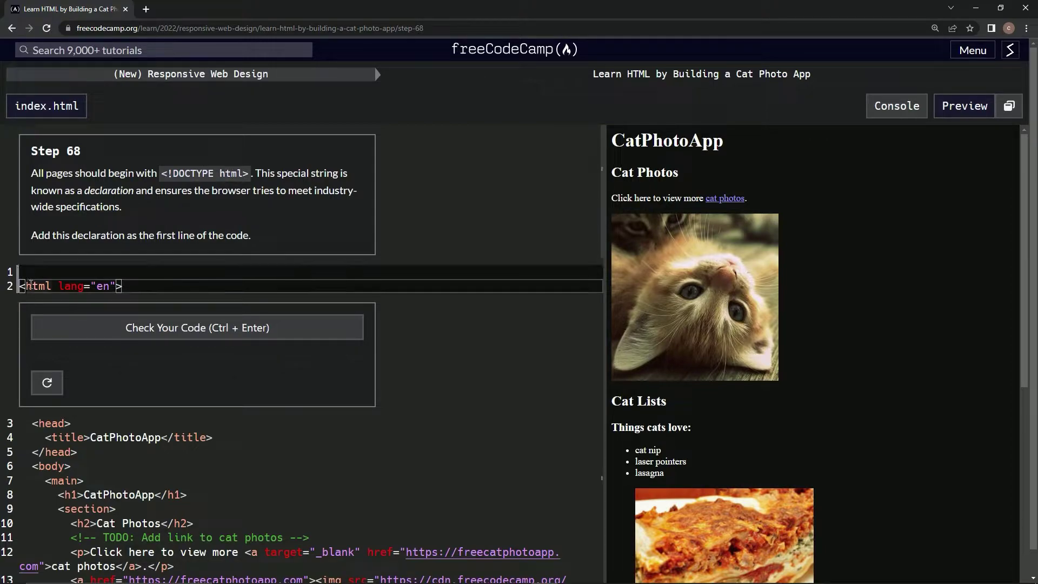
text(!)
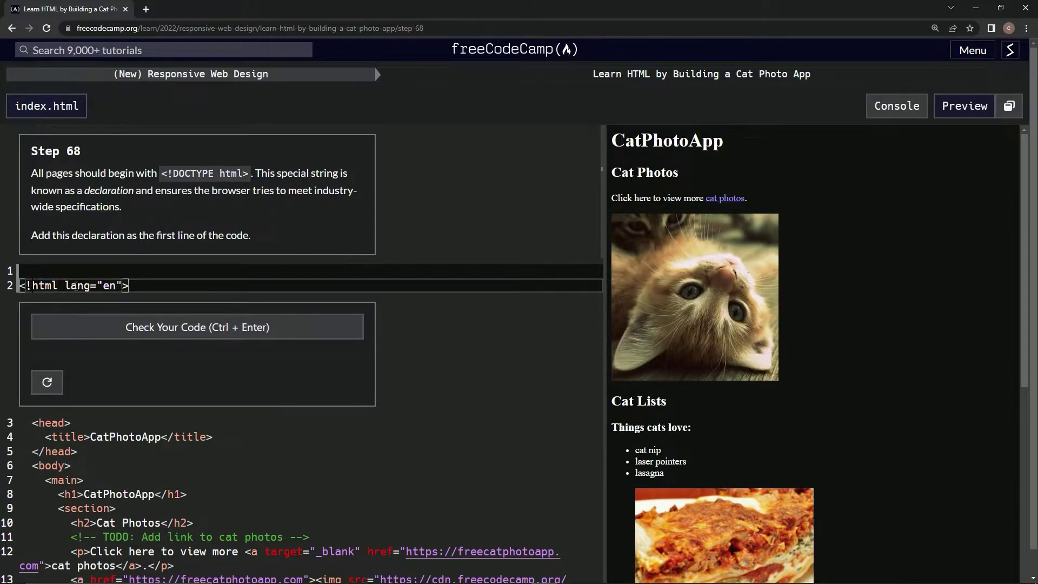
text(DOC)
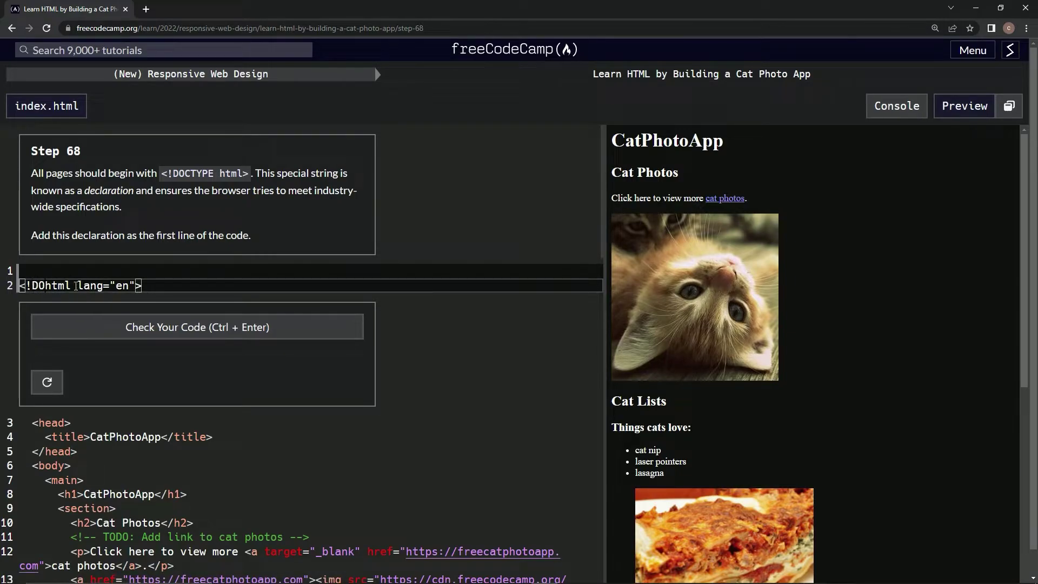
text(TYPE)
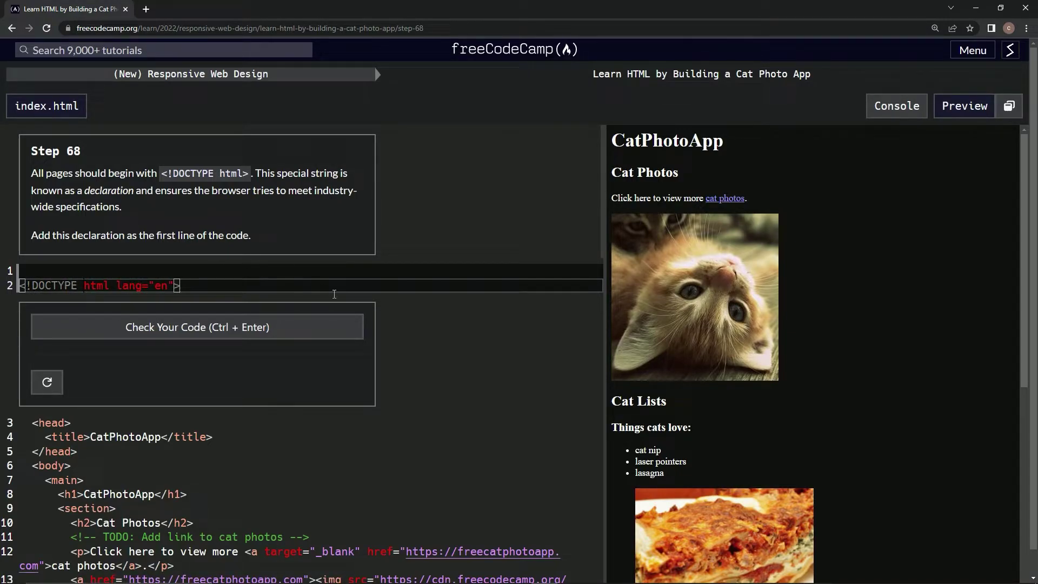
click(128, 333)
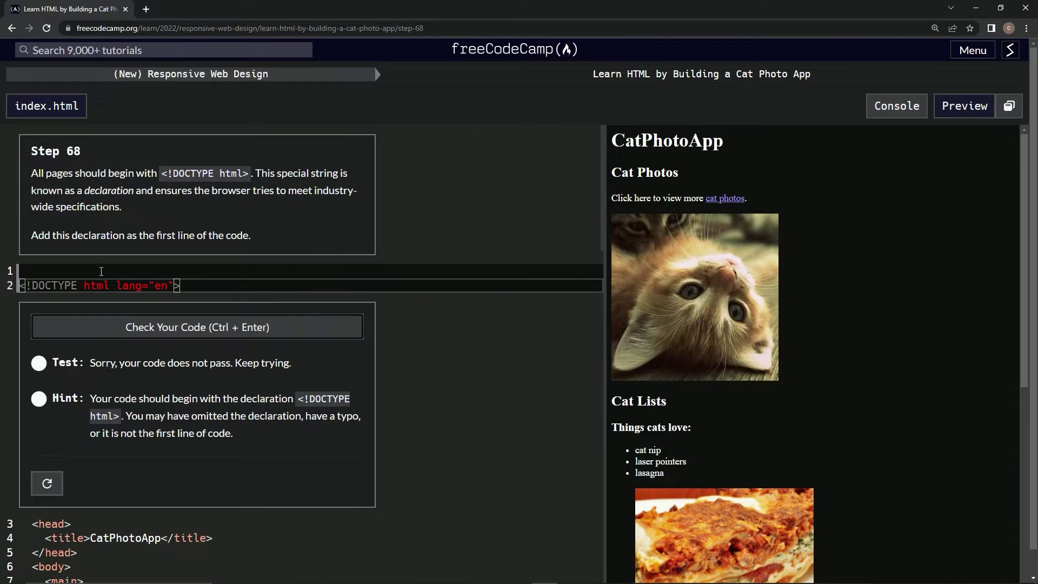
Delete the misplaced '<!DOCTYPE' from line 2 and move to the empty first line
drag(77, 284, 27, 285)
key(BackSpace)
click(54, 270)
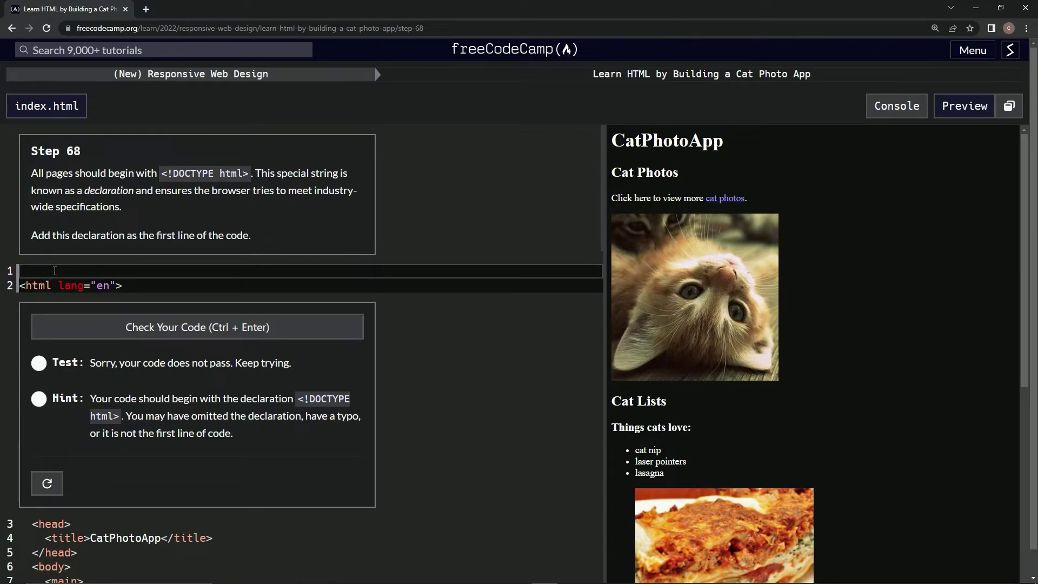
text(<)
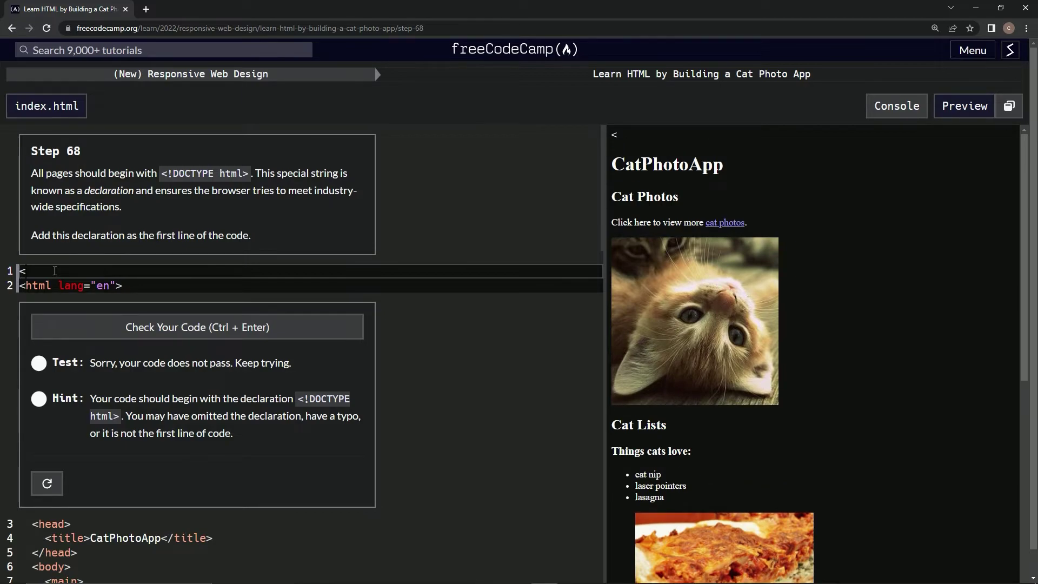
text(!DOC)
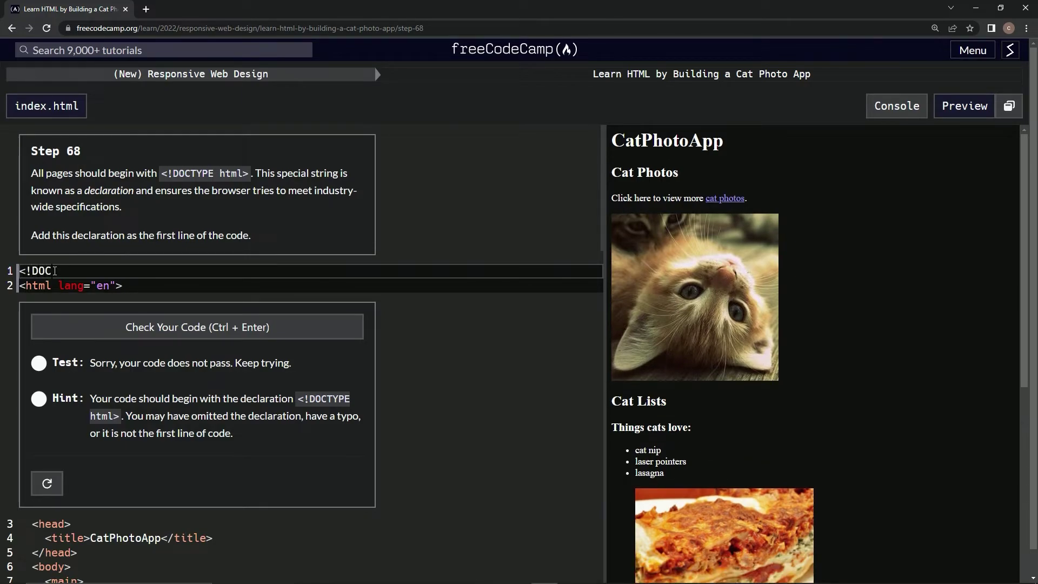
text(TYPE)
text( html)
text(>)
Check the code with <!DOCTYPE html> on line 1, then submit it to reach Step 69
click(81, 327)
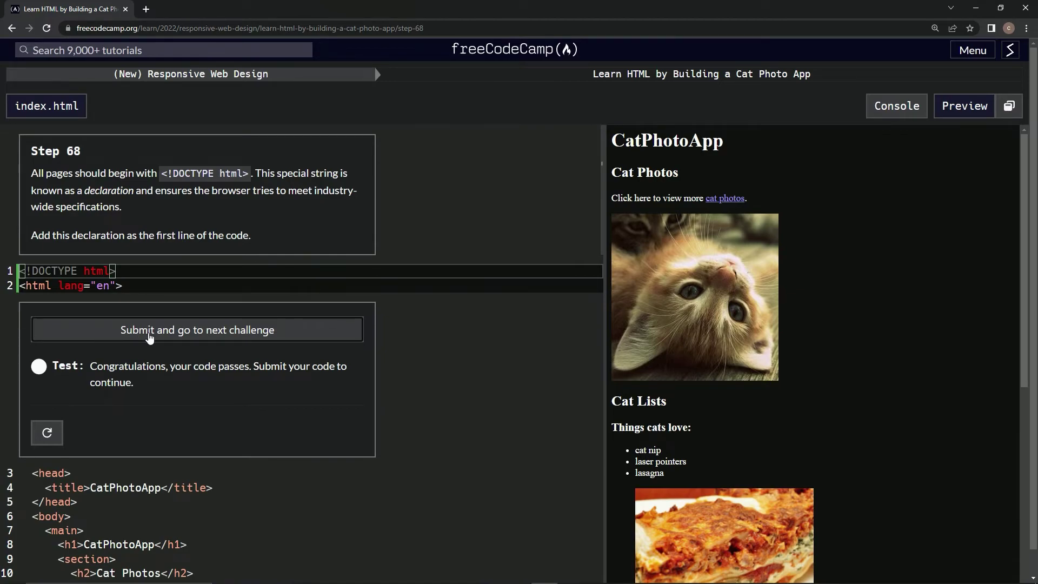
click(152, 333)
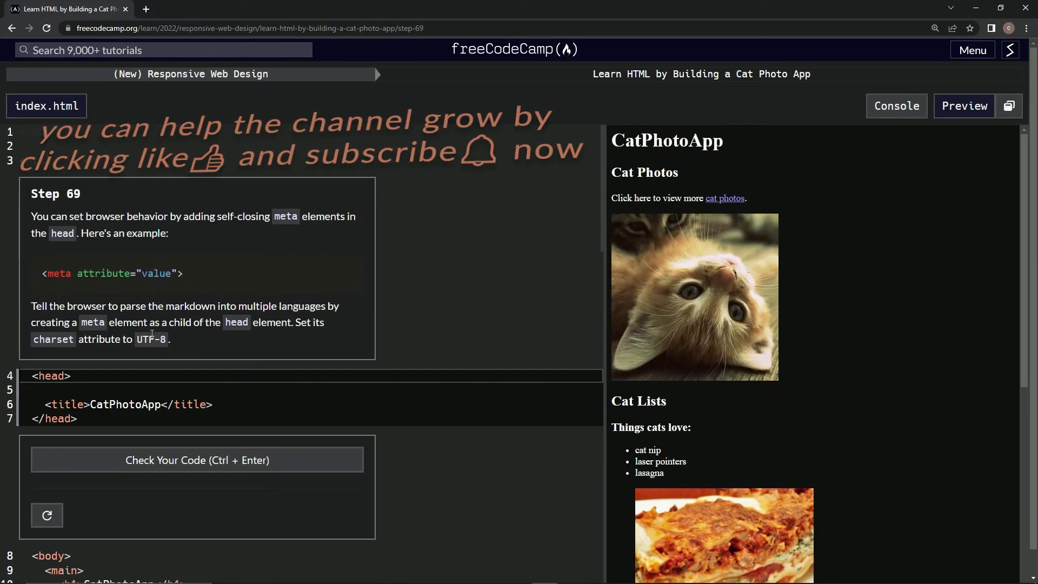